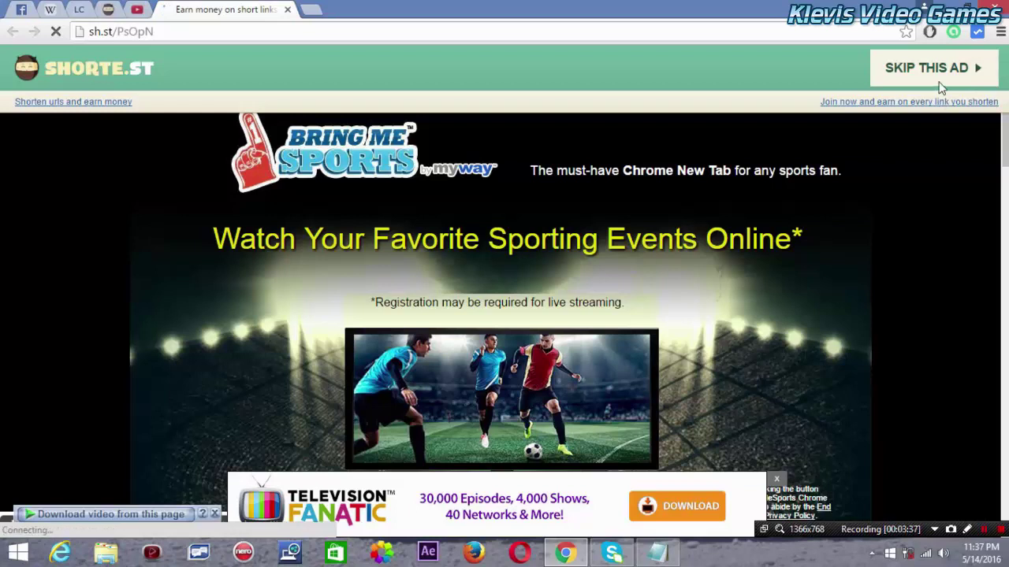
Step: Skip the ad on the short link and reload the Rocket_League.iso download address
left_click(930, 79)
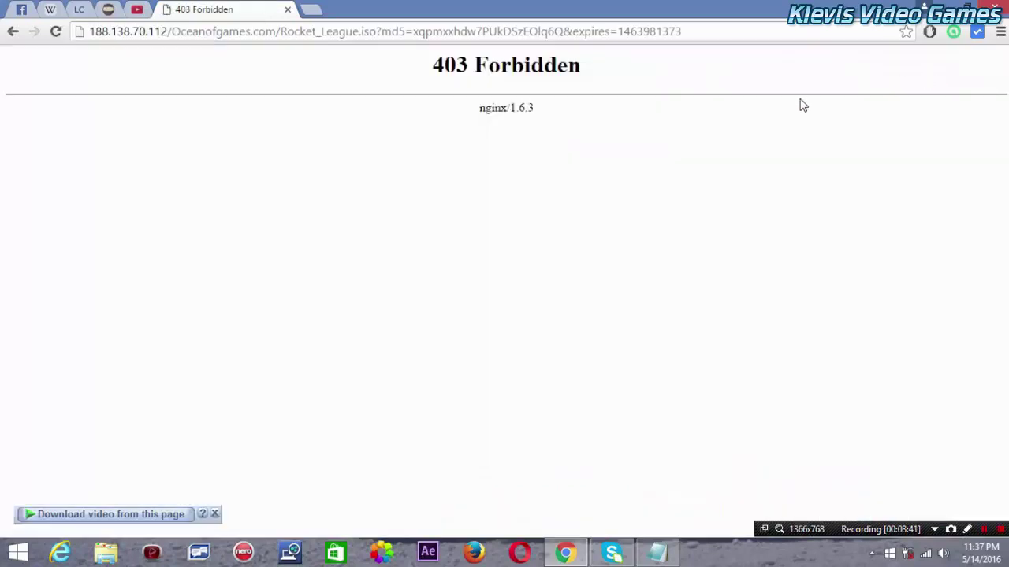
left_click(385, 32)
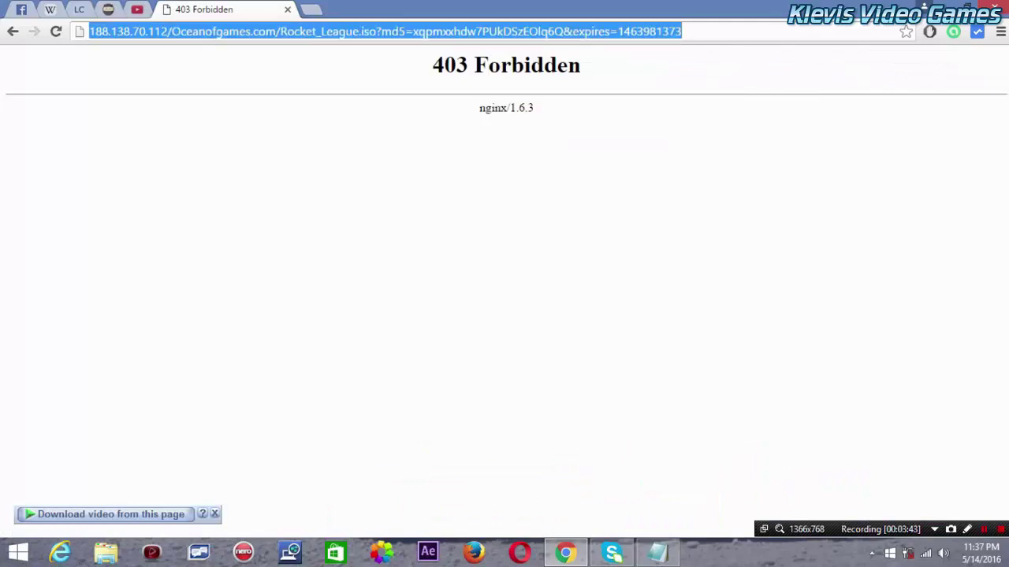
left_click(682, 31)
left_click_drag(681, 31, 94, 32)
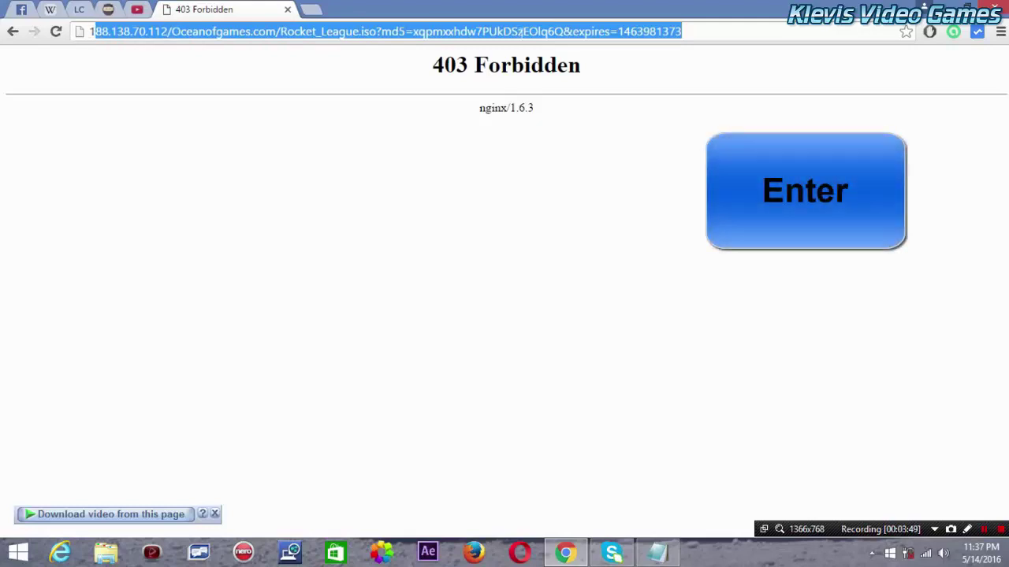
left_click_drag(520, 31, 86, 35)
key("Return")
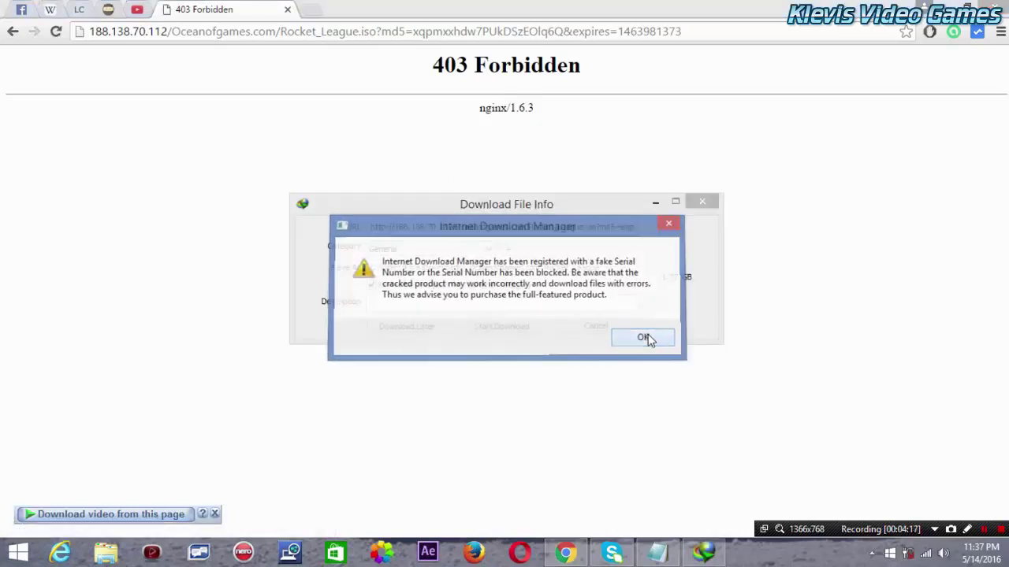
Step: Dismiss the Internet Download Manager warning and cancel the download of the Rocket League ISO
left_click(644, 337)
left_click(588, 347)
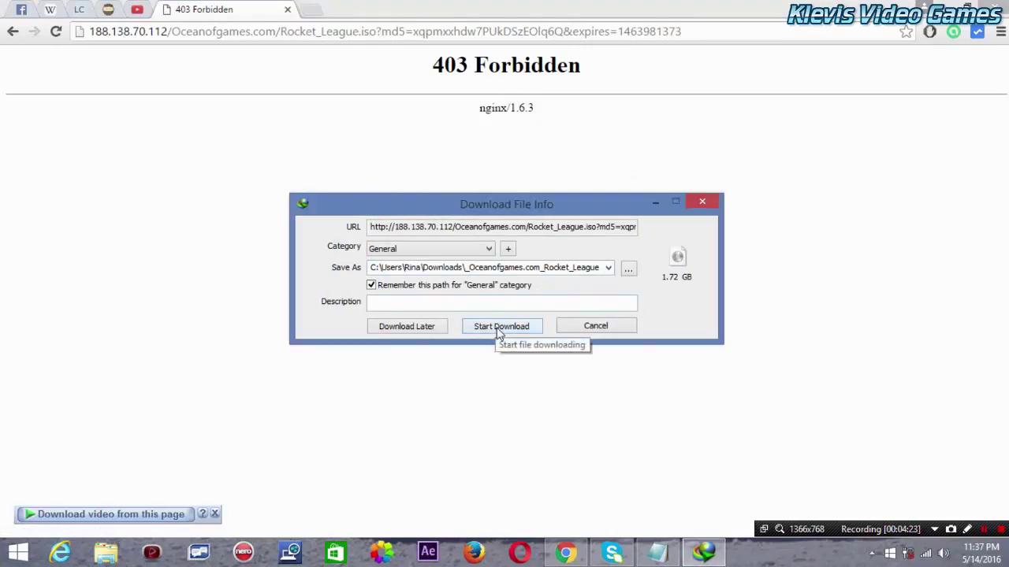
left_click(584, 327)
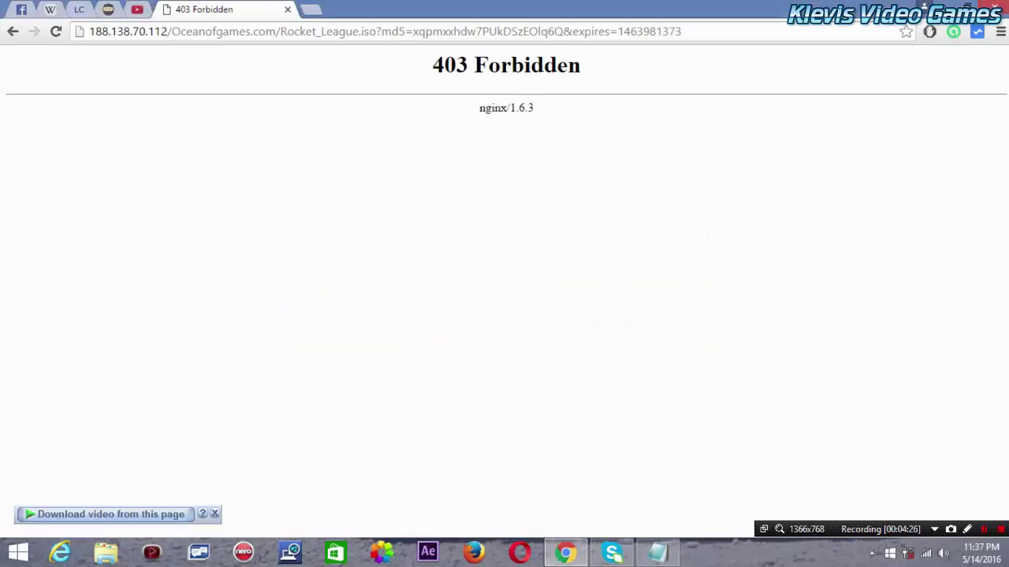
Step: Close the download tab, minimize the browser and Notepad windows, and decline the Chrome integration help
left_click(287, 9)
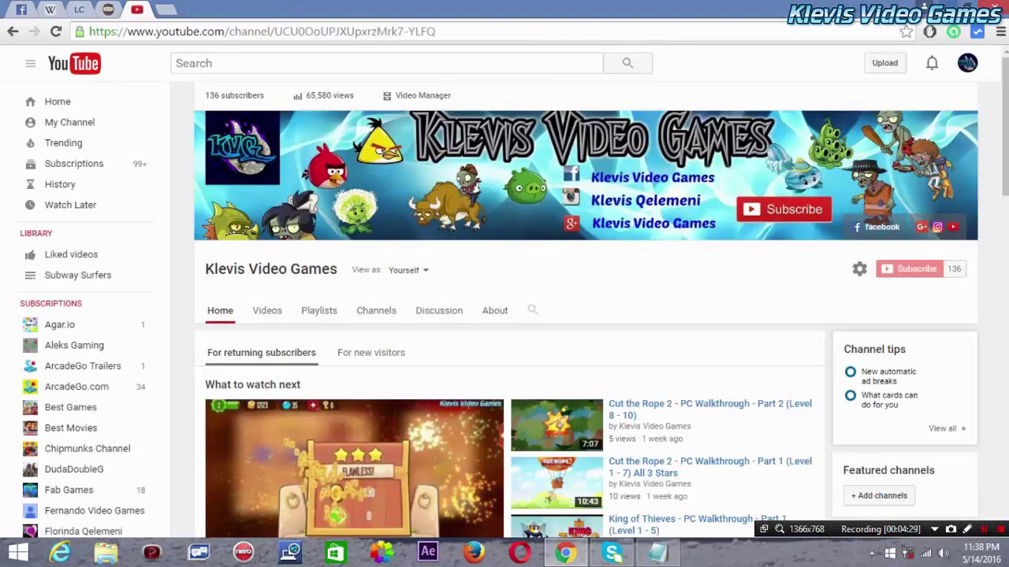
left_click(949, 5)
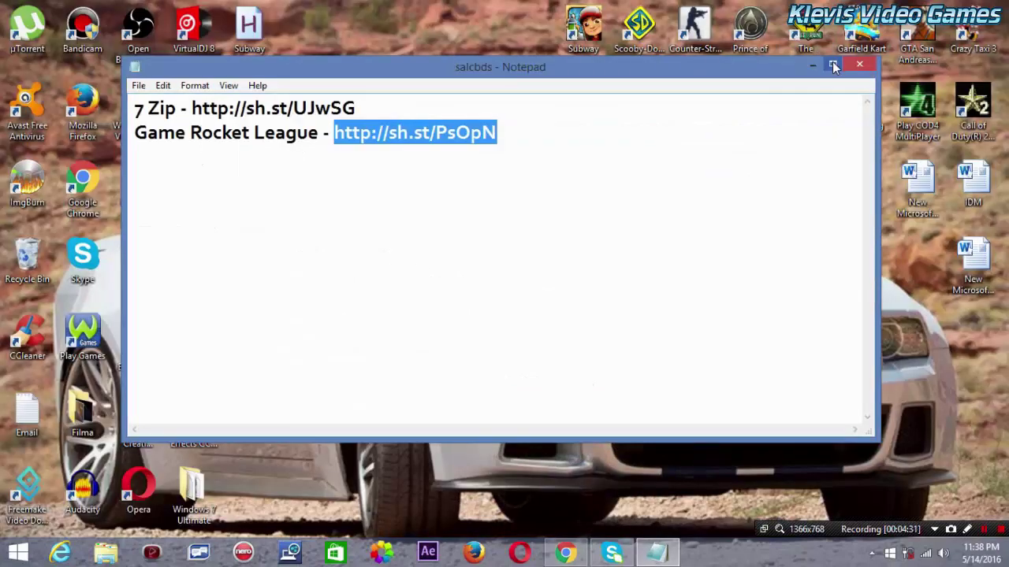
left_click(812, 66)
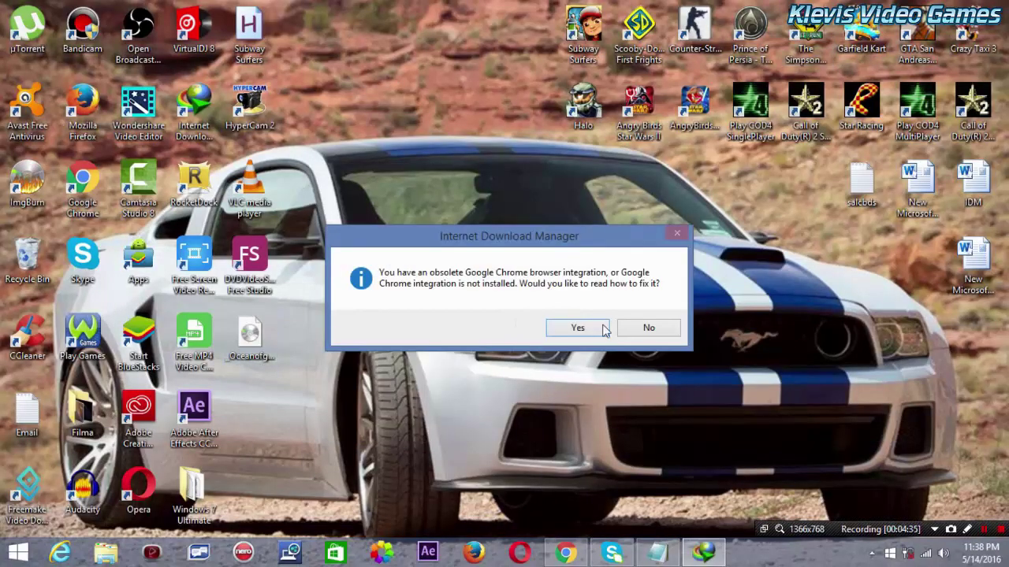
left_click(649, 327)
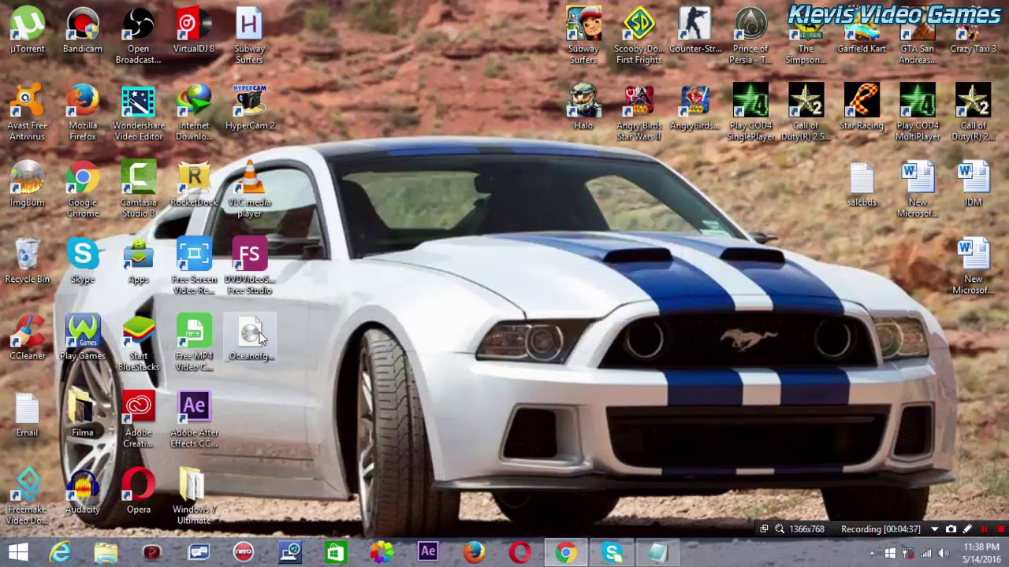
Step: Move the Rocket League ISO file to the empty middle area of the desktop and select it
left_click_drag(262, 337, 485, 264)
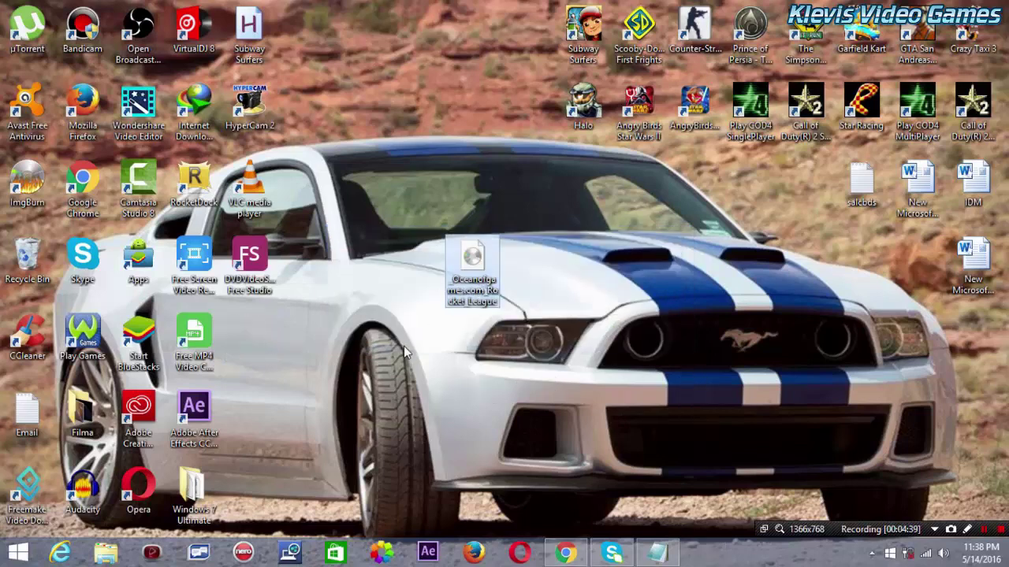
left_click_drag(404, 351, 532, 215)
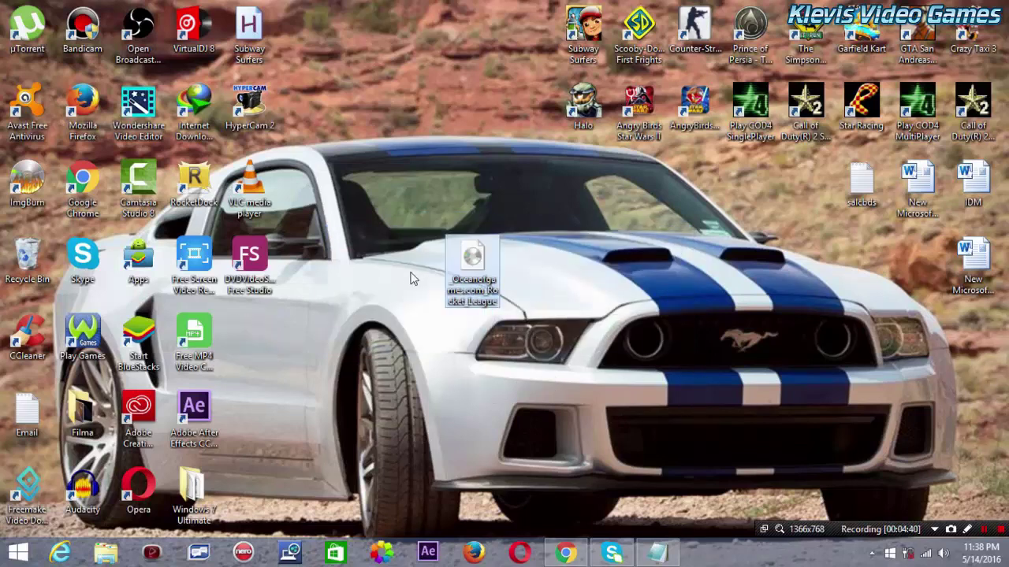
left_click(358, 330)
left_click(465, 262)
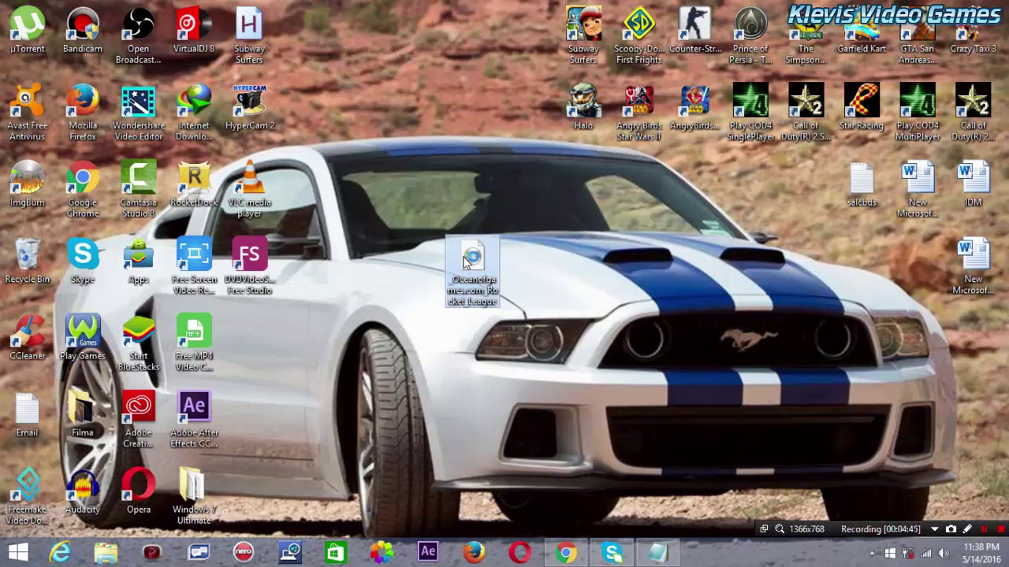
Step: Extract the Rocket League ISO with 7-Zip into its own _Oceanofgames.com_Rocket_League folder on the desktop
right_click(464, 262)
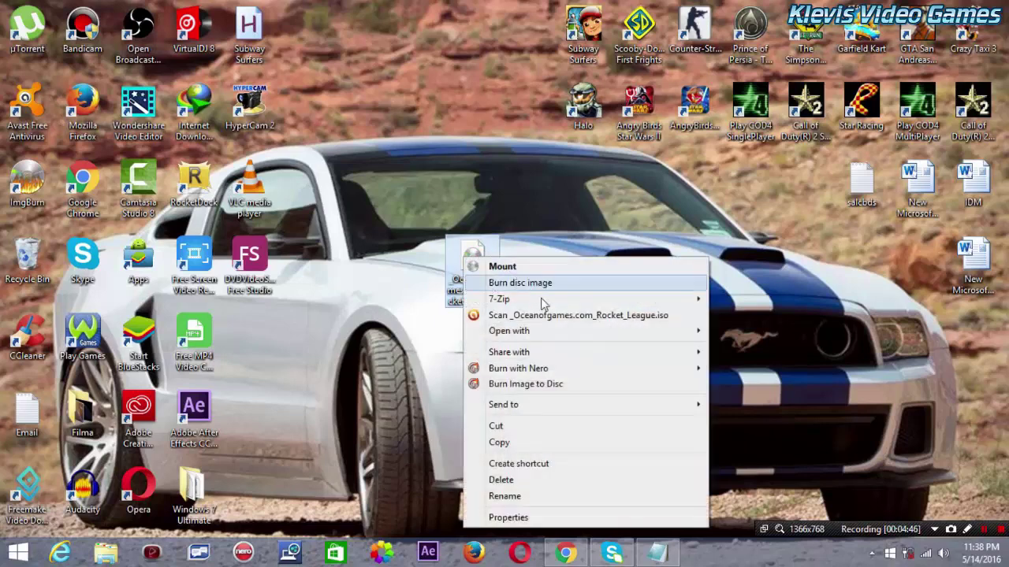
mouse_move(568, 299)
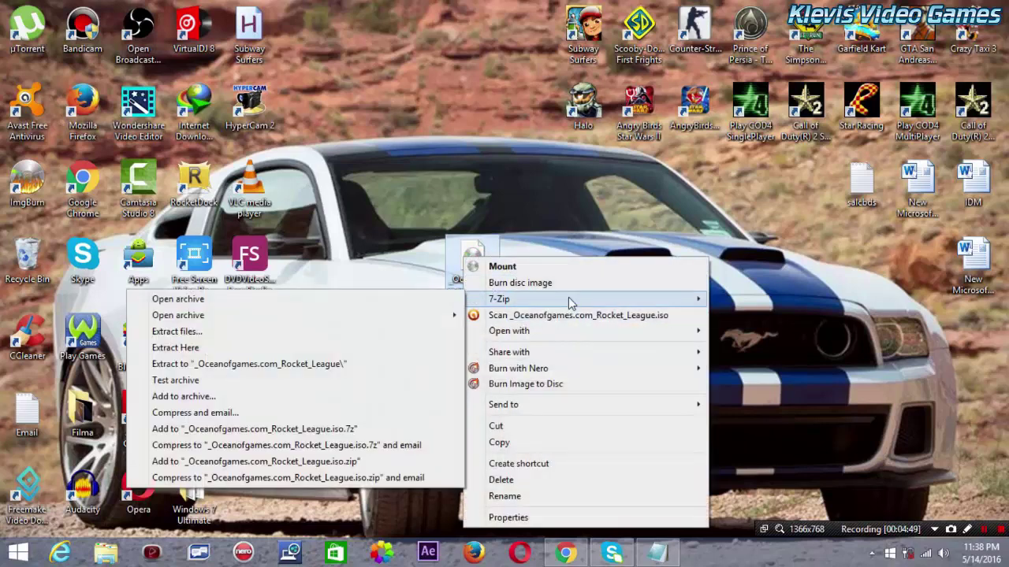
left_click(271, 332)
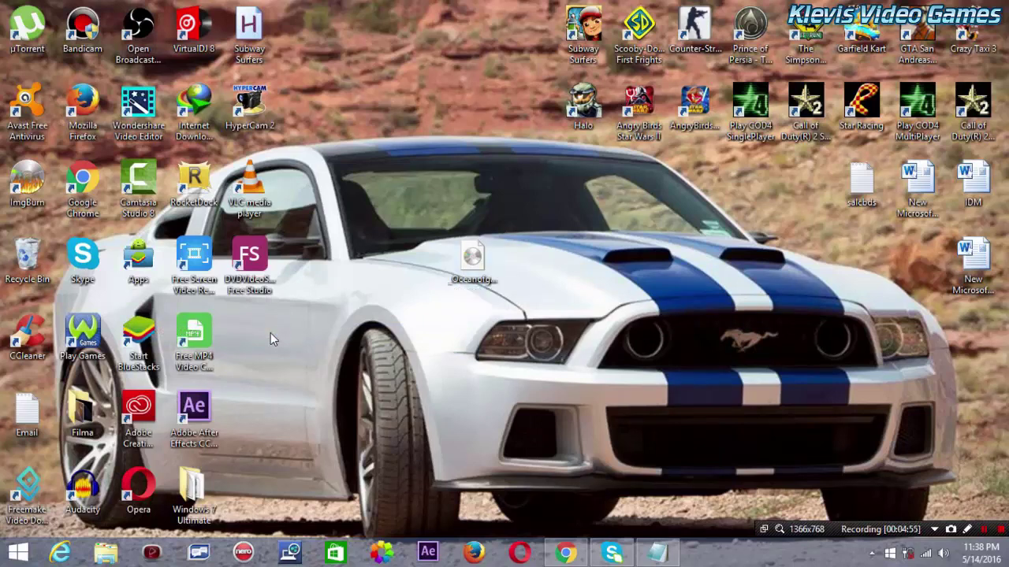
left_click(457, 349)
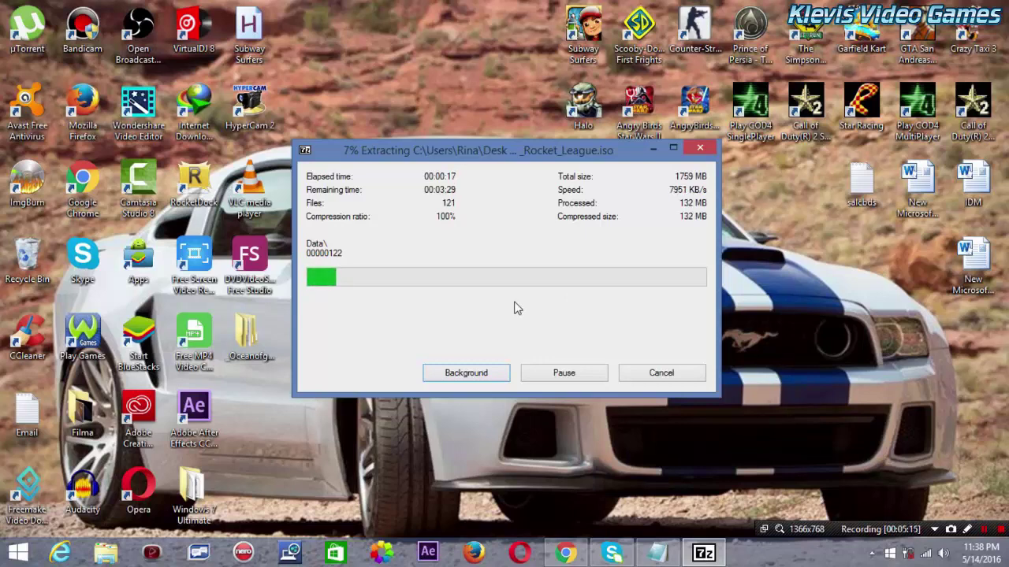
left_click(983, 529)
left_click(983, 529)
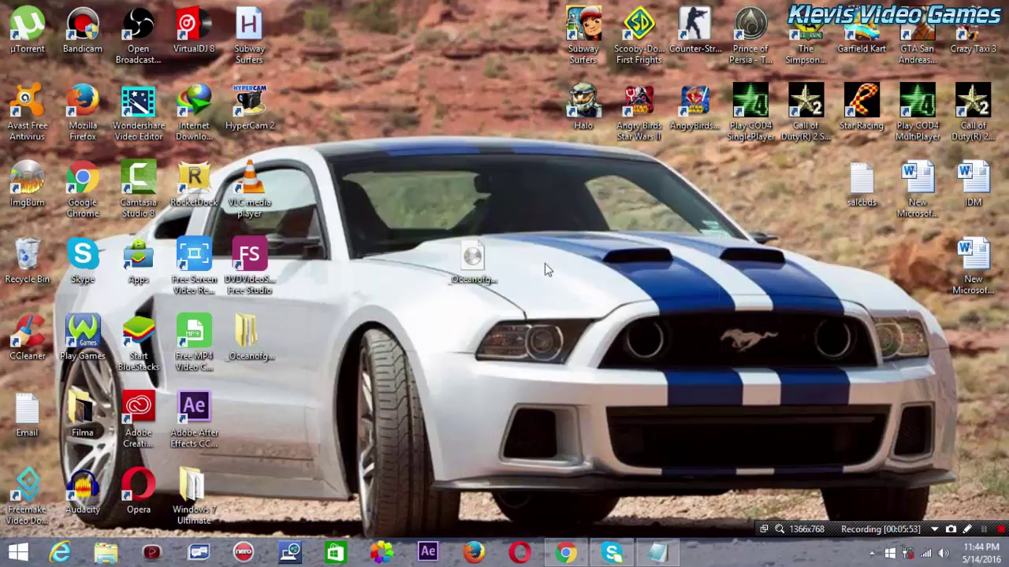
Step: Move the ISO back beside the other desktop icons and open the extracted _Oceanofgames.com_Rocket_League folder from the middle of the desktop
left_click_drag(483, 272, 280, 413)
left_click(248, 337)
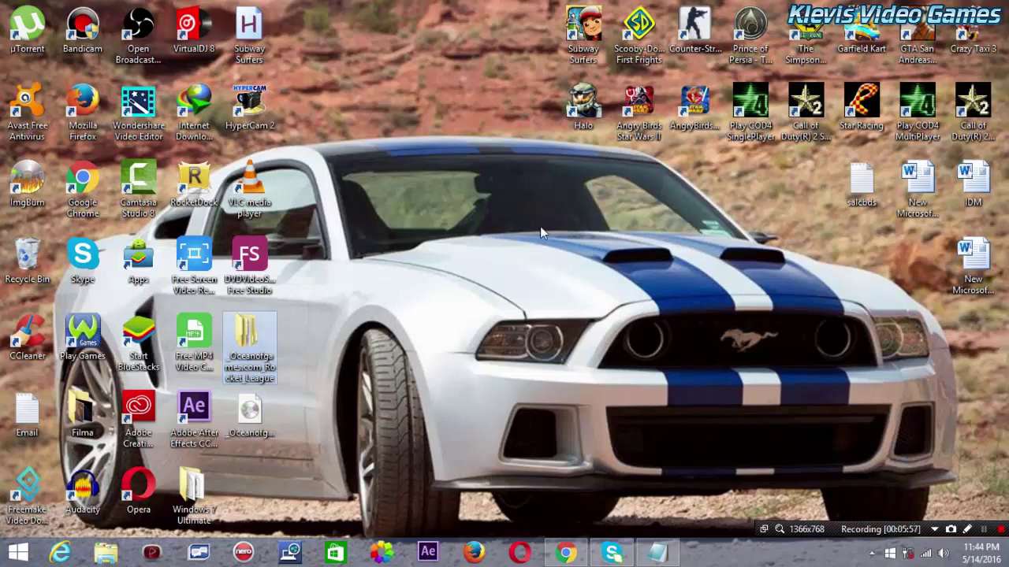
double_click(253, 346)
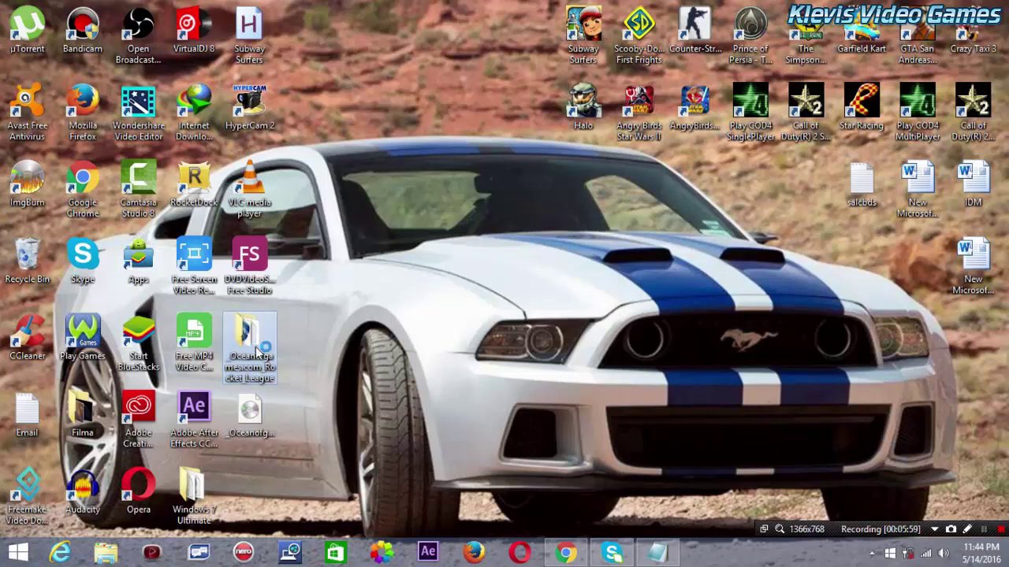
left_click_drag(256, 351, 499, 246)
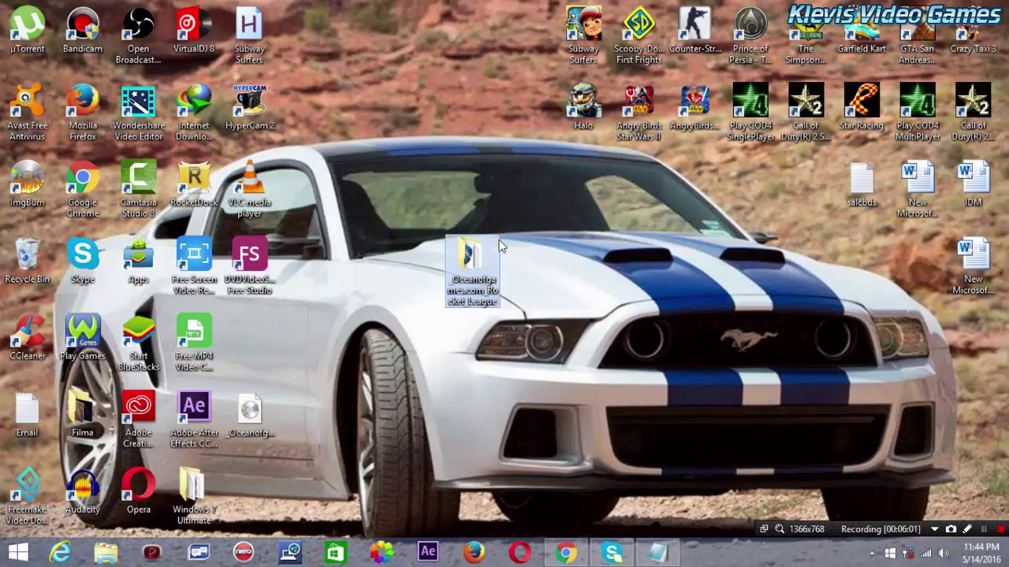
left_click(528, 236)
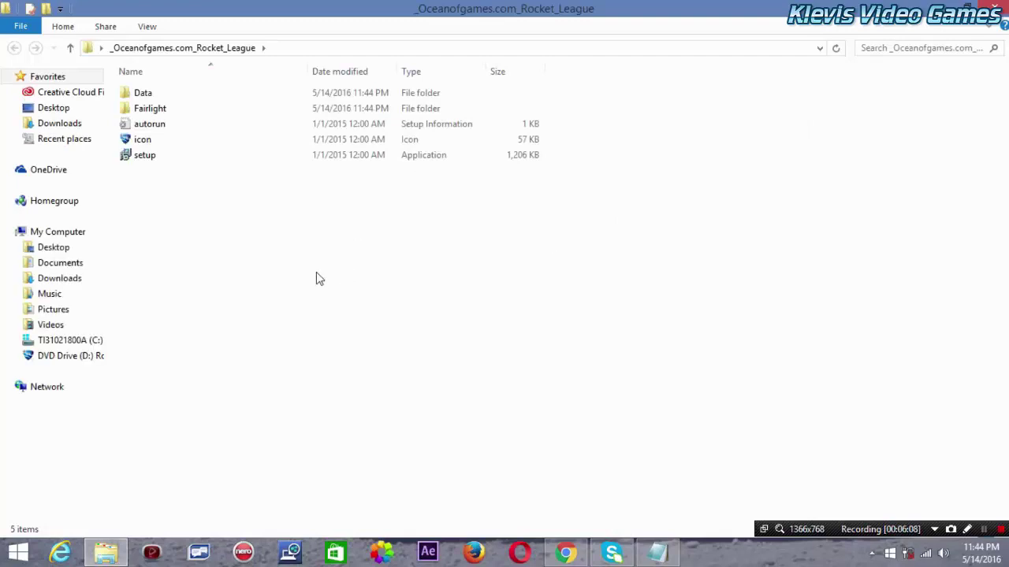
Step: Run the setup application in the extracted Rocket League folder
left_click(149, 157)
left_click(180, 155)
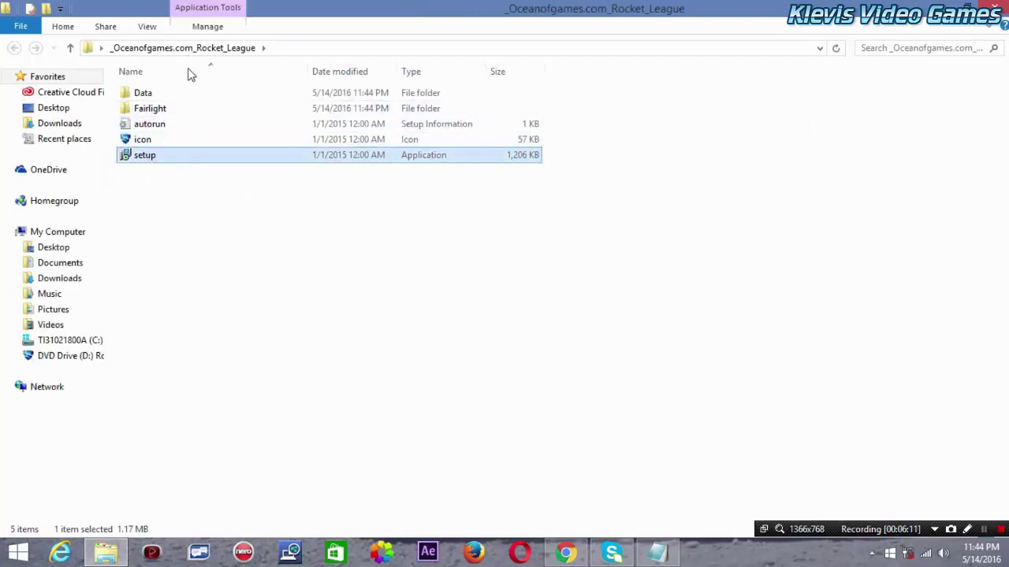
left_click_drag(179, 176, 169, 204)
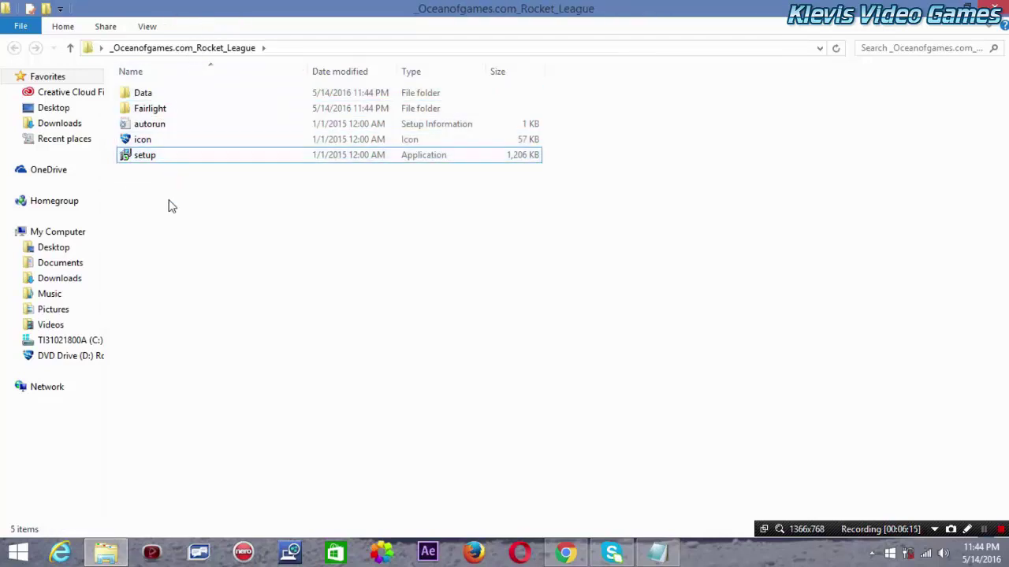
left_click(168, 158)
double_click(167, 156)
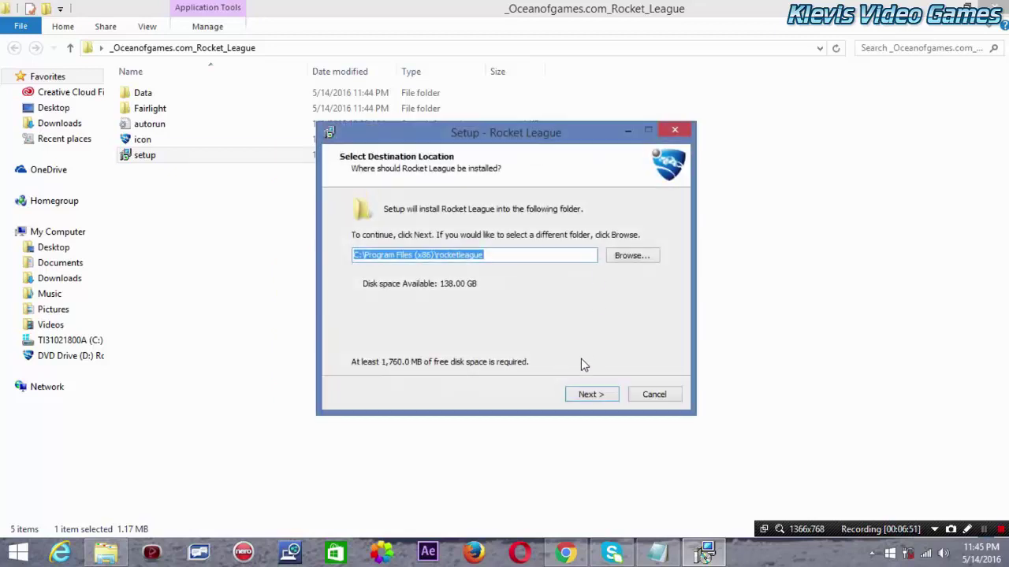
Step: Install Rocket League to C:\Program Files (x86)\rocketleague with start menu and desktop shortcuts, keeping the installer in front of the desktop
left_click(585, 398)
left_click(585, 397)
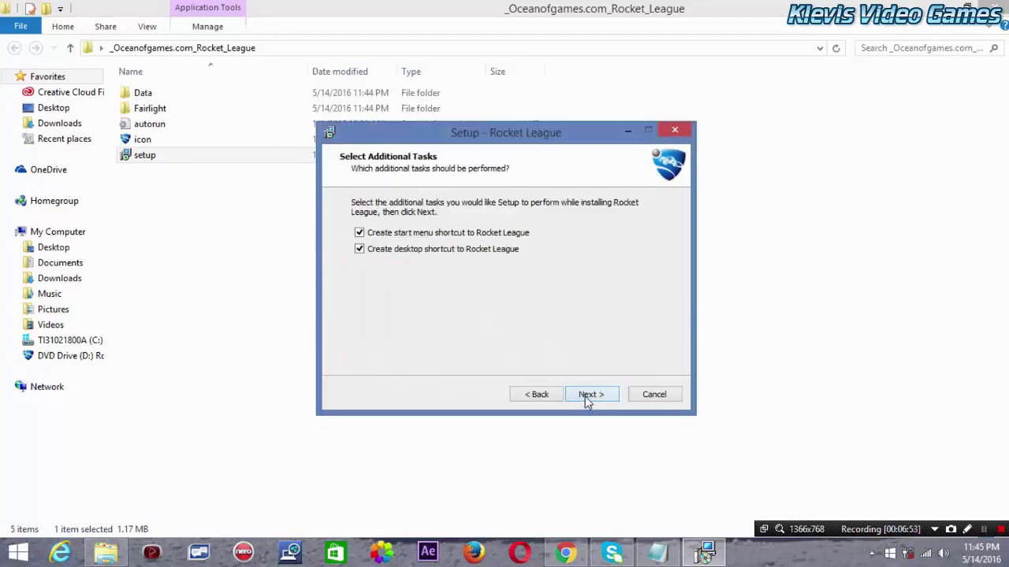
left_click(594, 396)
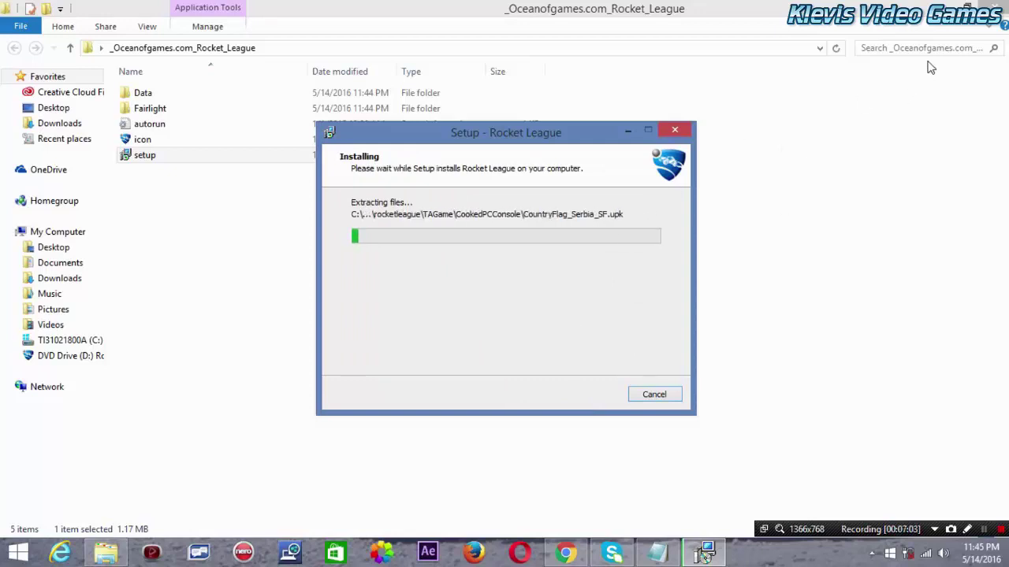
left_click(704, 554)
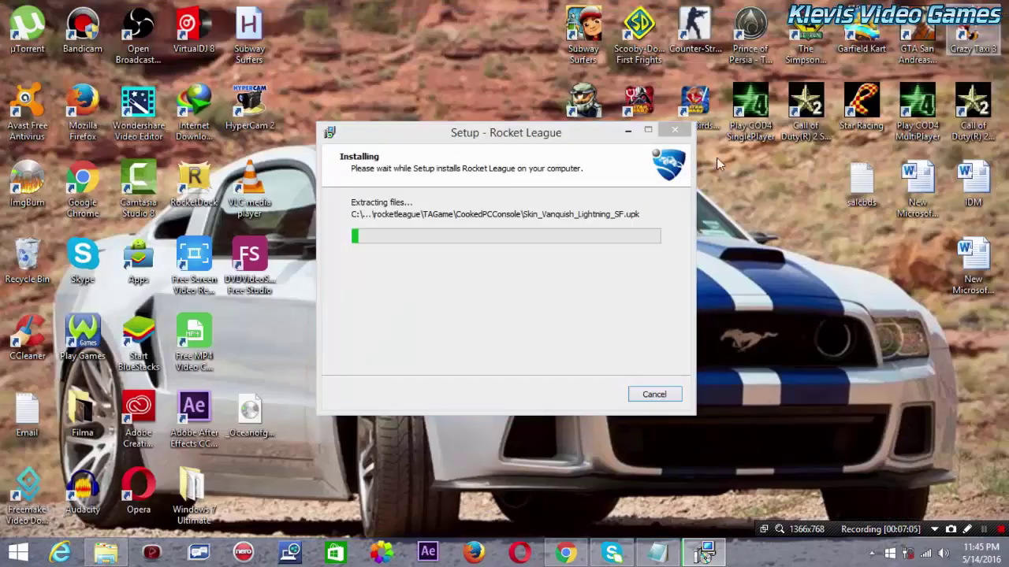
left_click(572, 297)
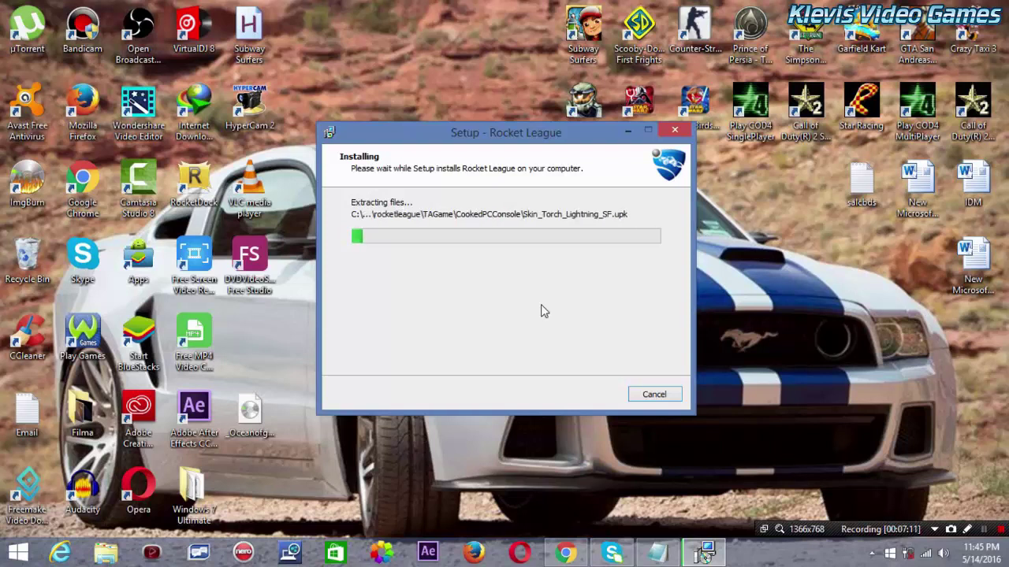
left_click(984, 531)
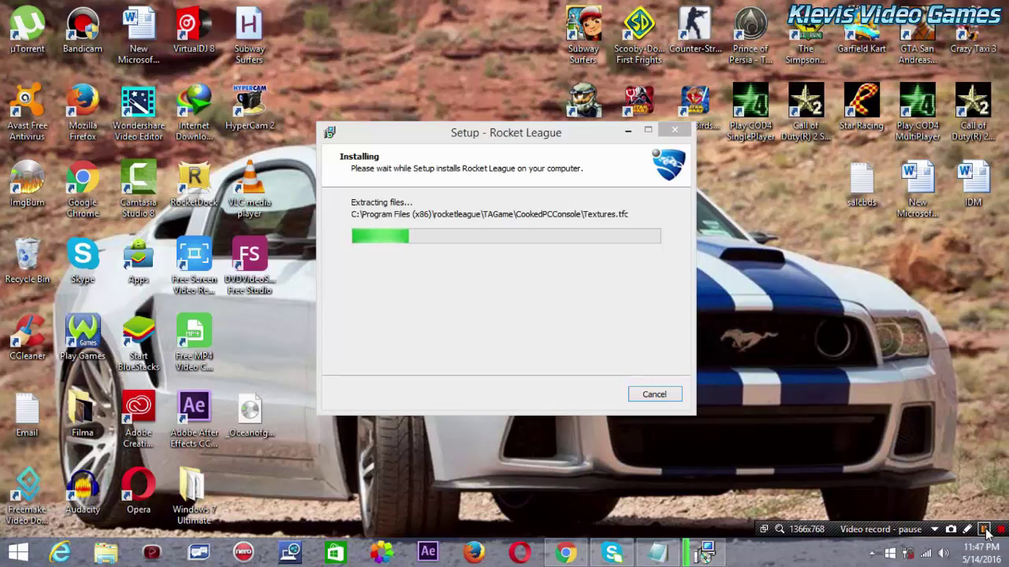
left_click(985, 532)
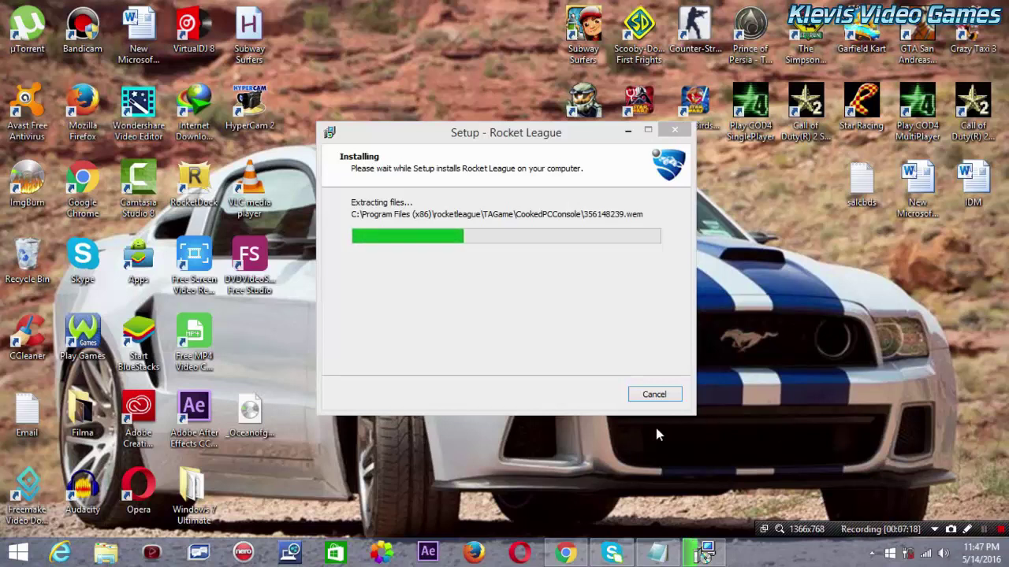
left_click(658, 310)
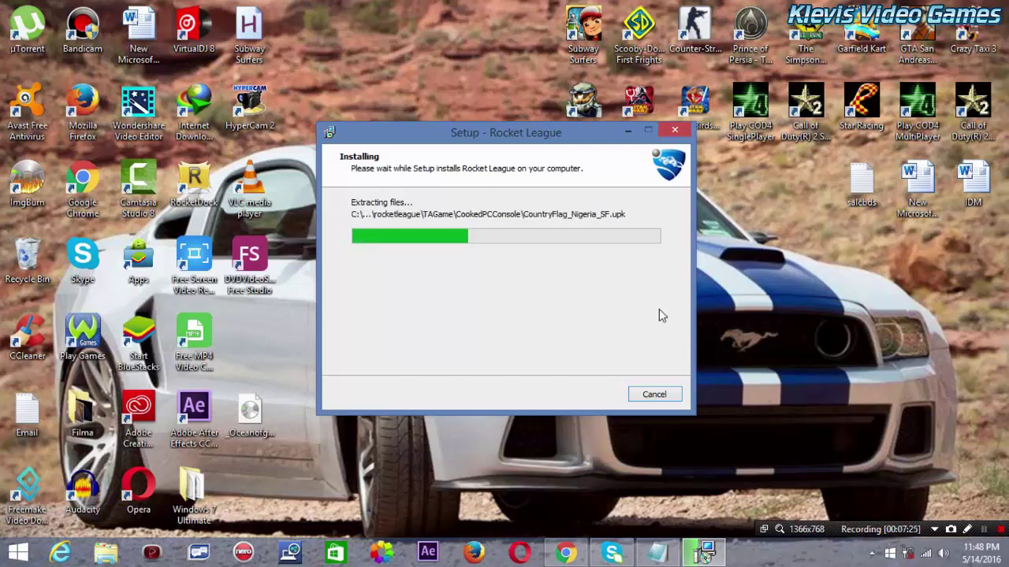
left_click(983, 529)
left_click(984, 529)
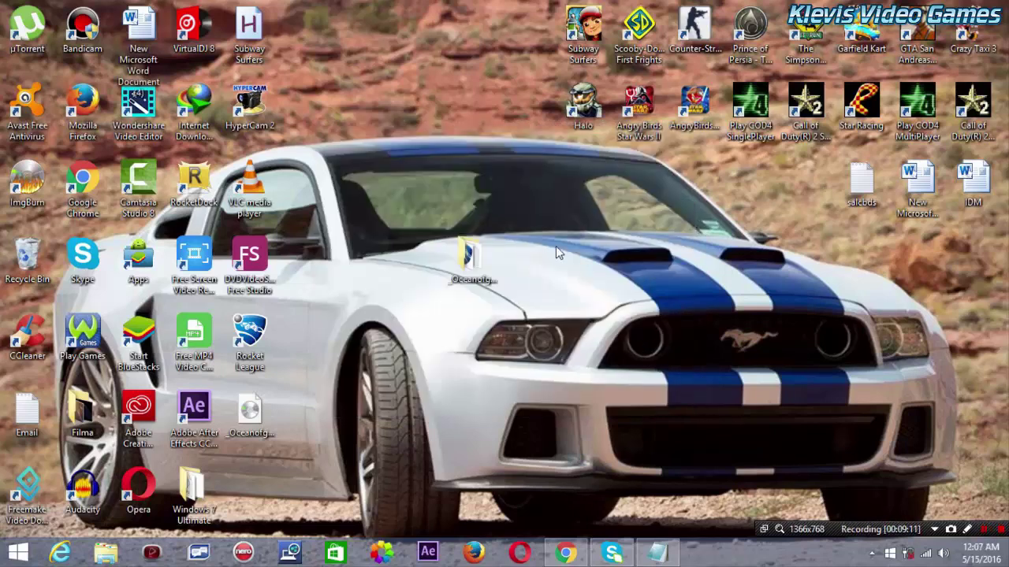
Step: Launch Rocket League from its desktop shortcut
left_click(252, 337)
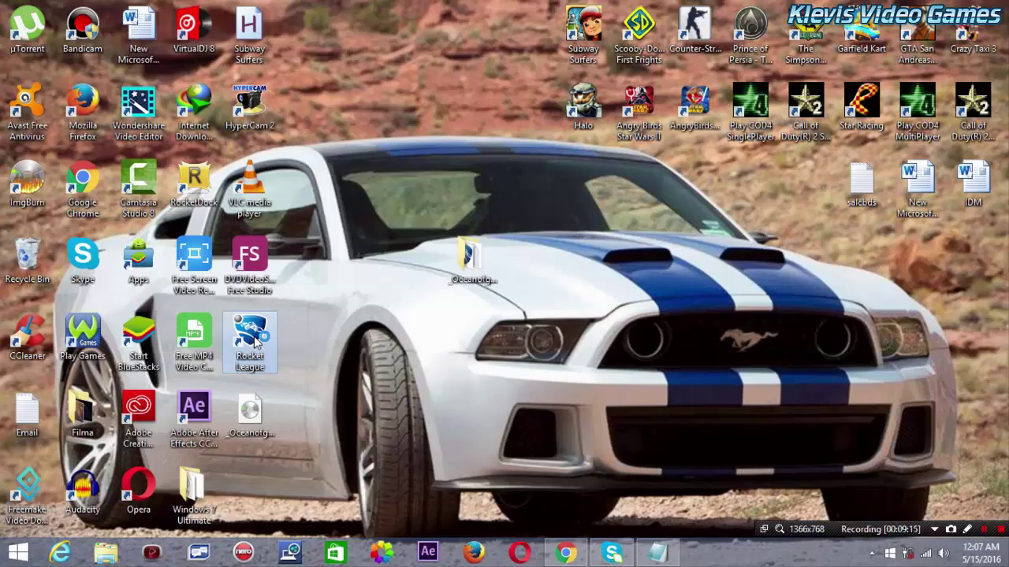